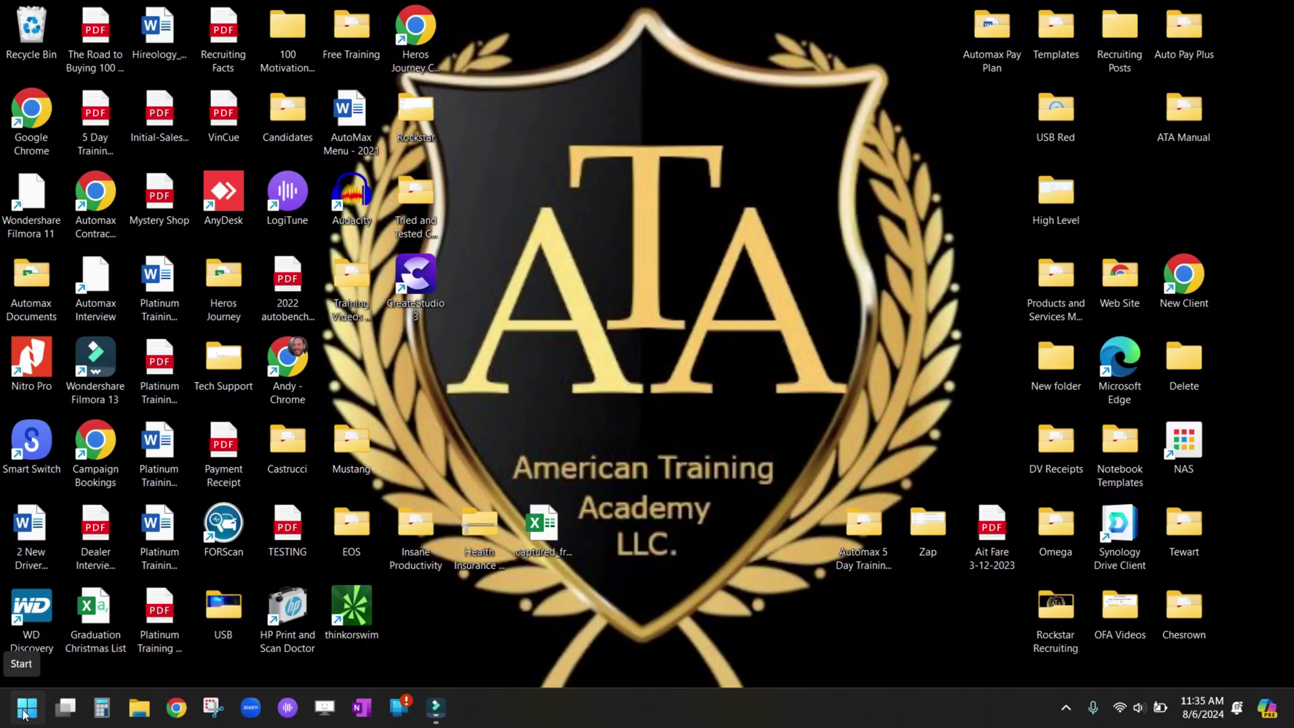
Search Windows for "windows media" and launch Windows Media Player Legacy
left_click(22, 713)
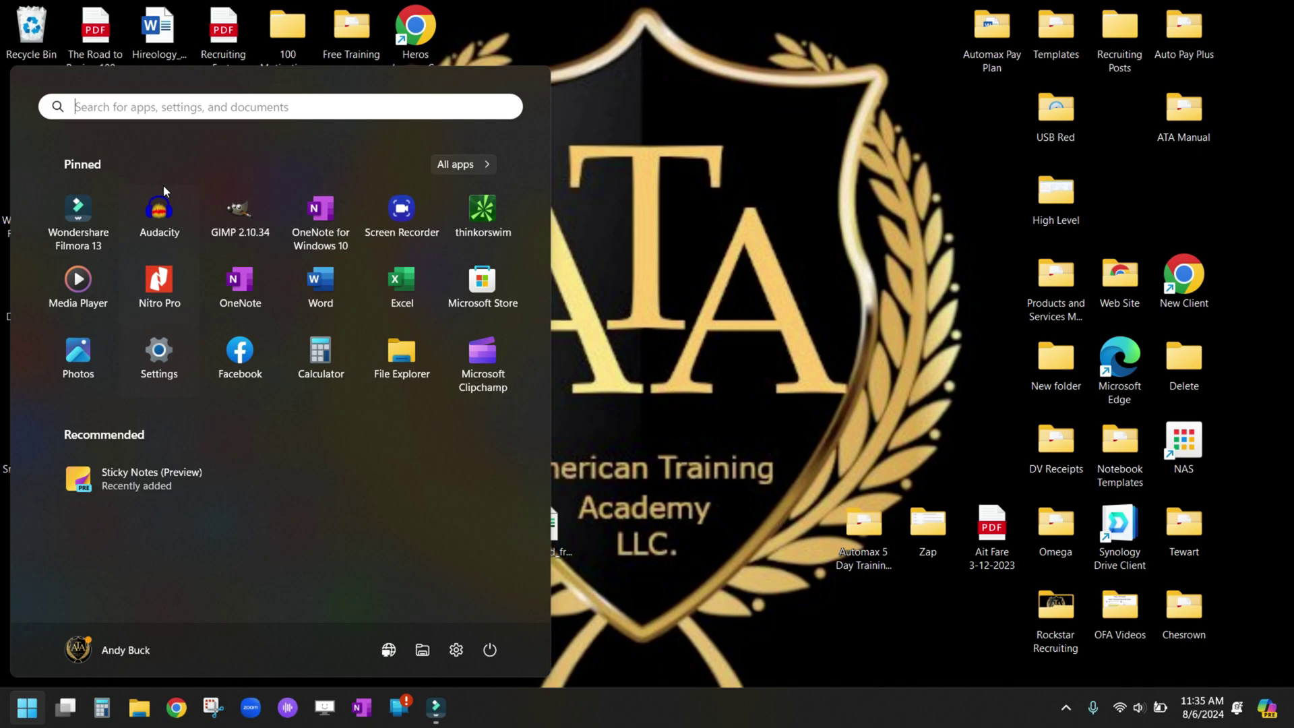
left_click(132, 106)
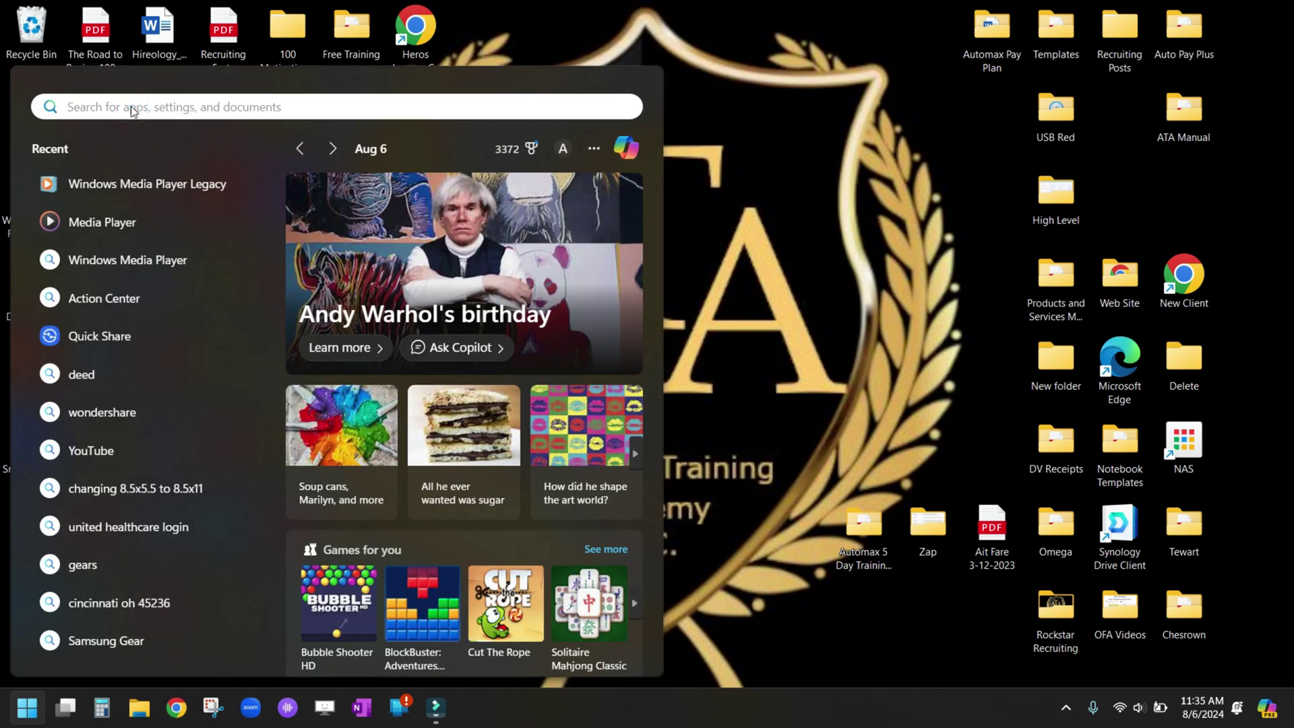
type("windows")
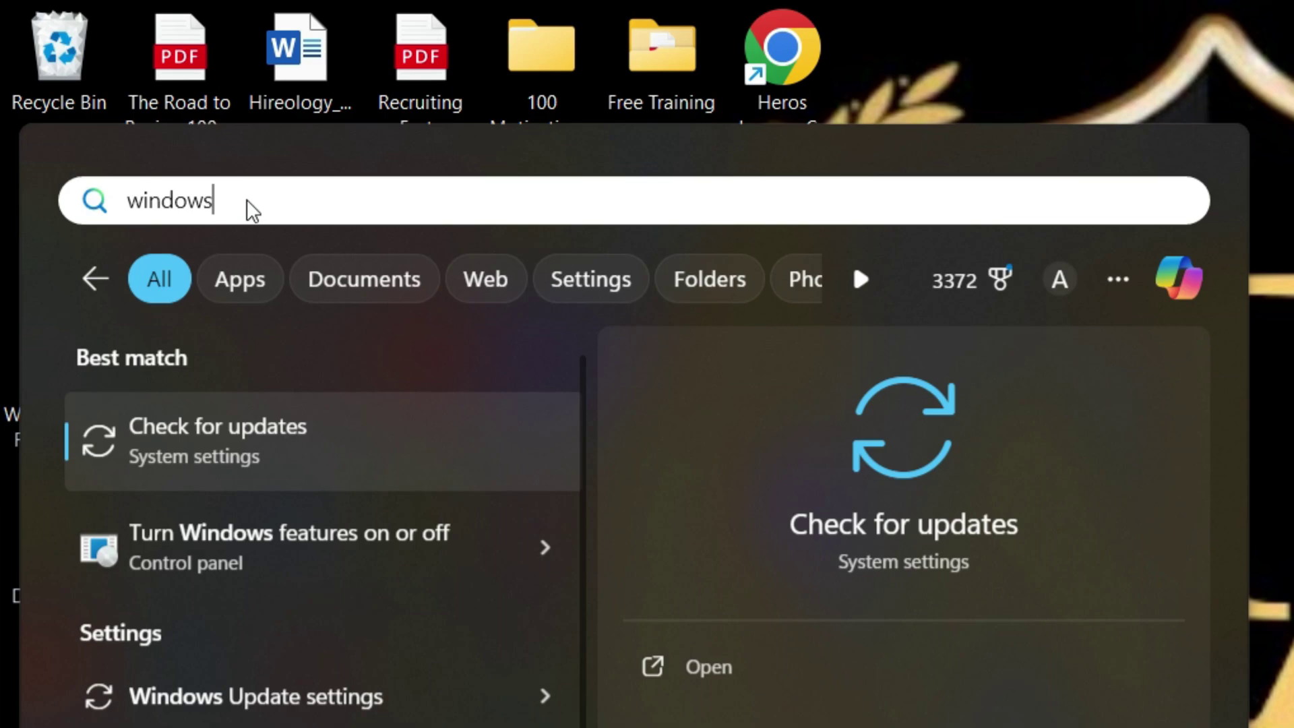
type(" media")
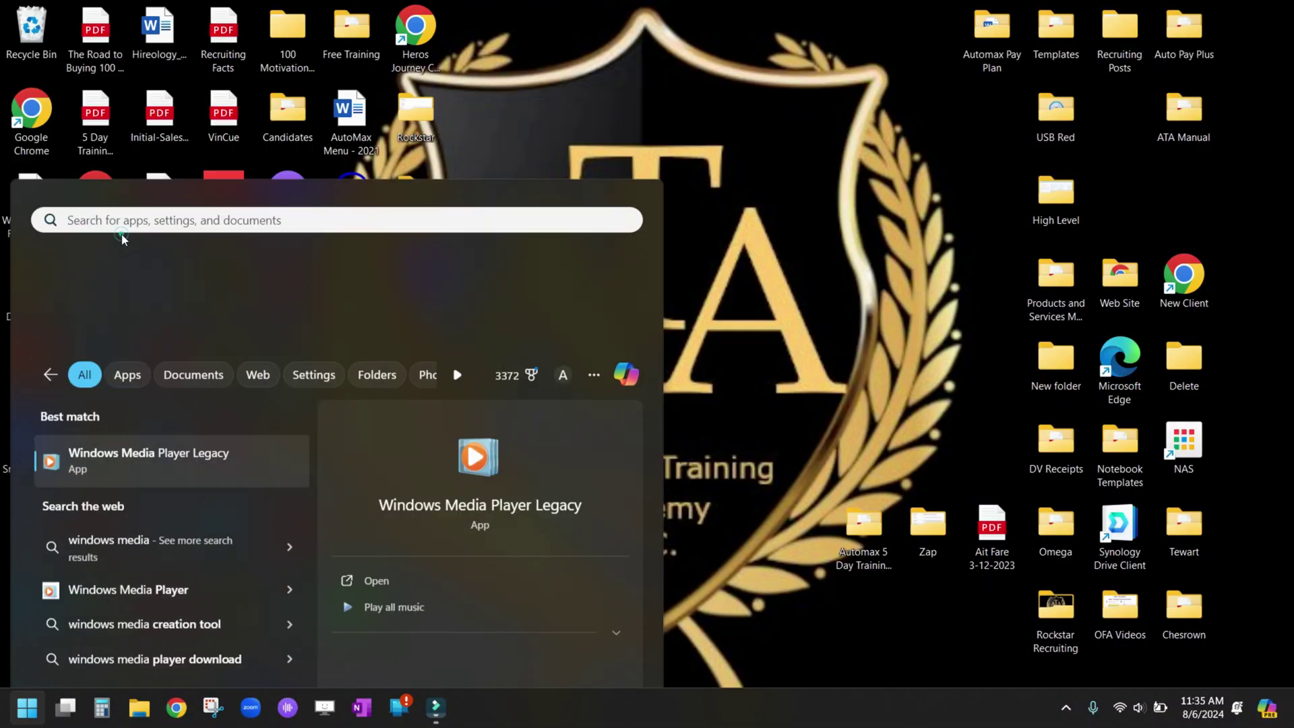
left_click(249, 473)
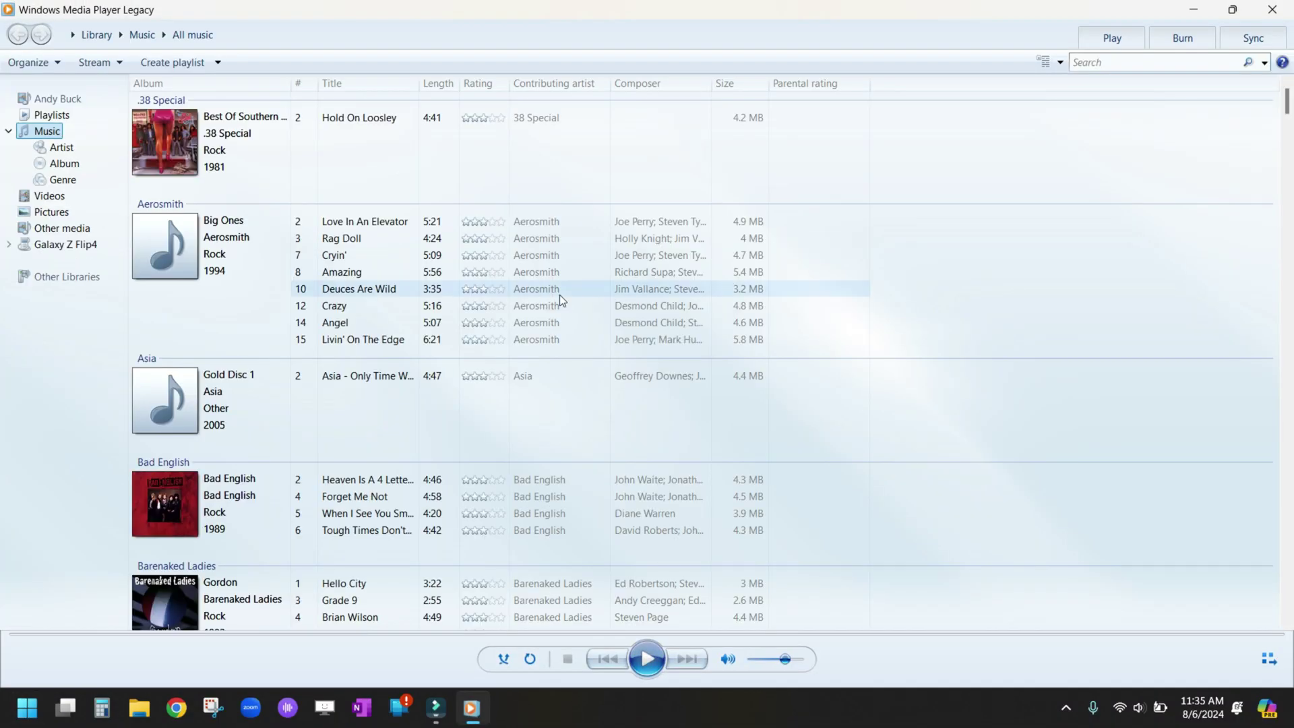
Review the Music library's folder locations and browse for a folder to include, closing without adding one
mouse_move(322, 266)
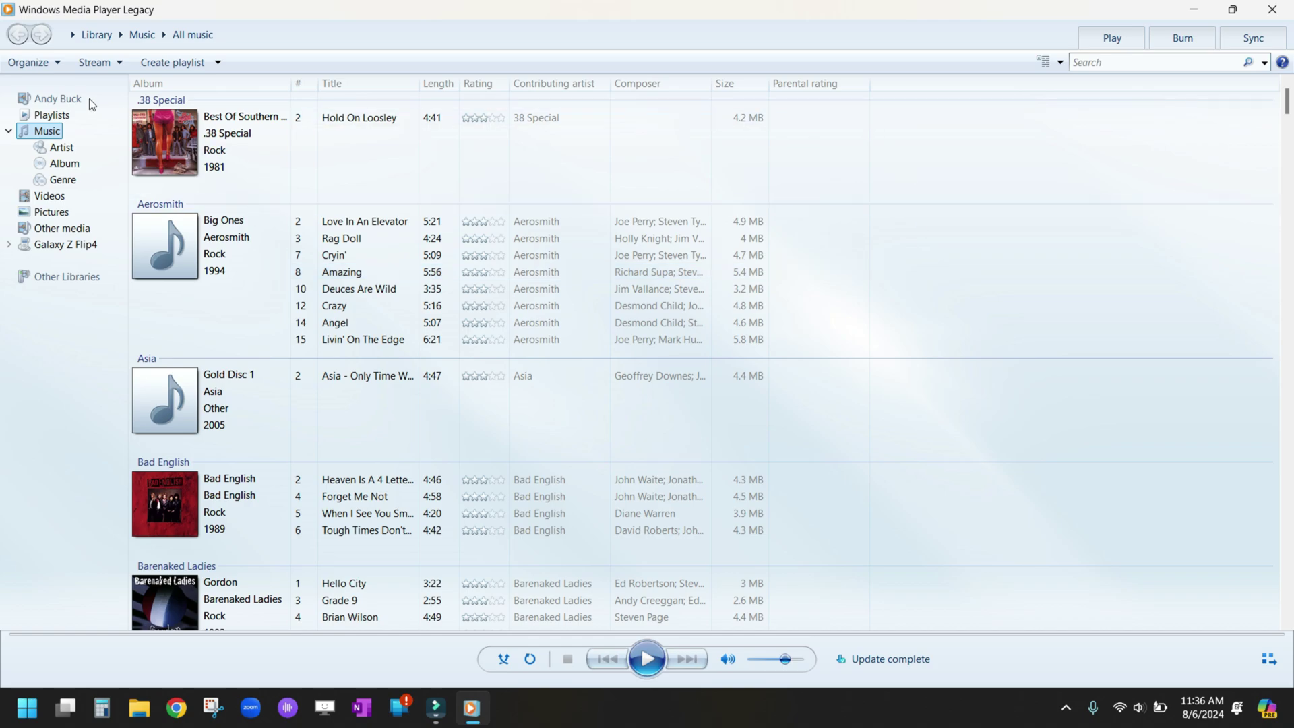
left_click(50, 63)
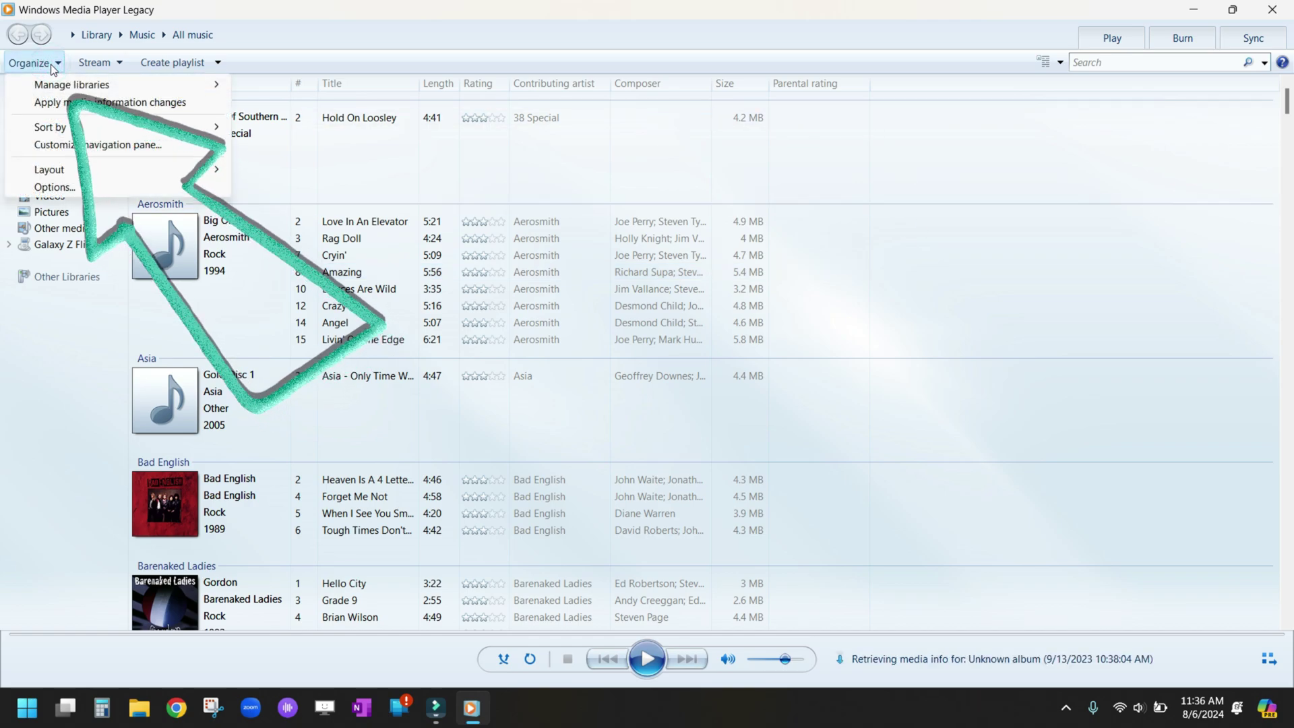
mouse_move(52, 82)
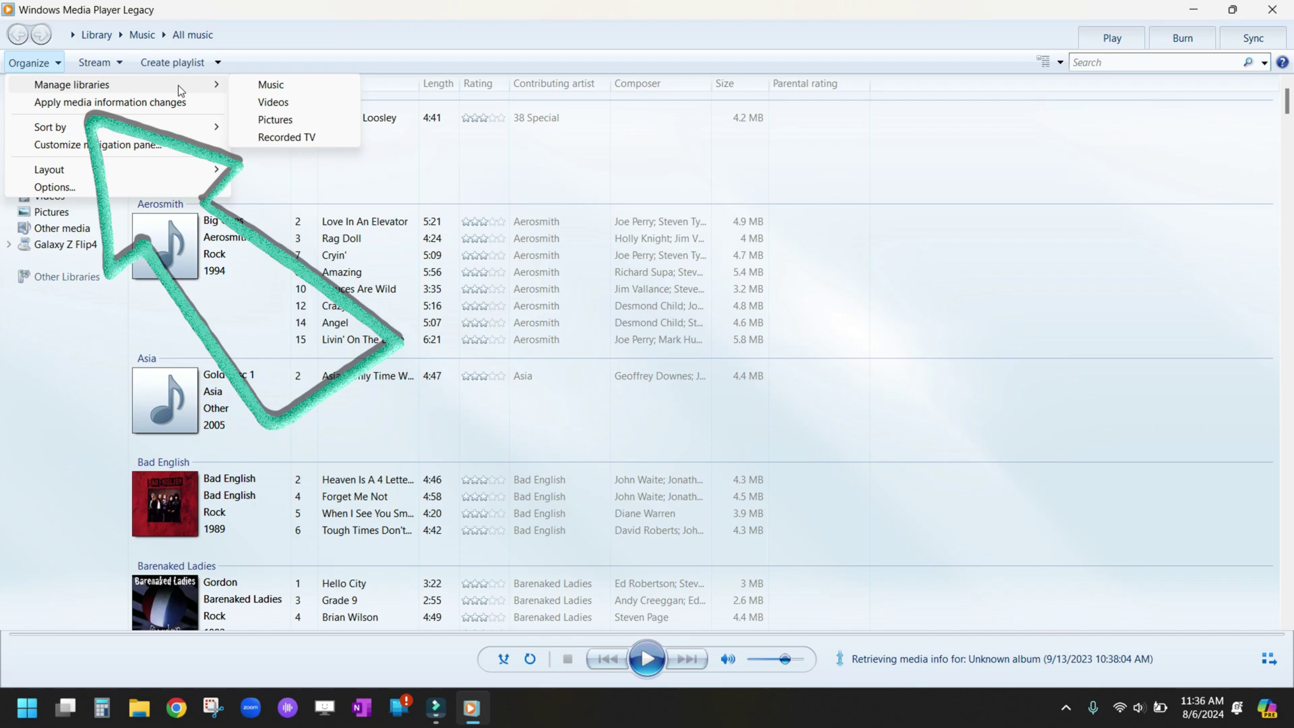
left_click(288, 86)
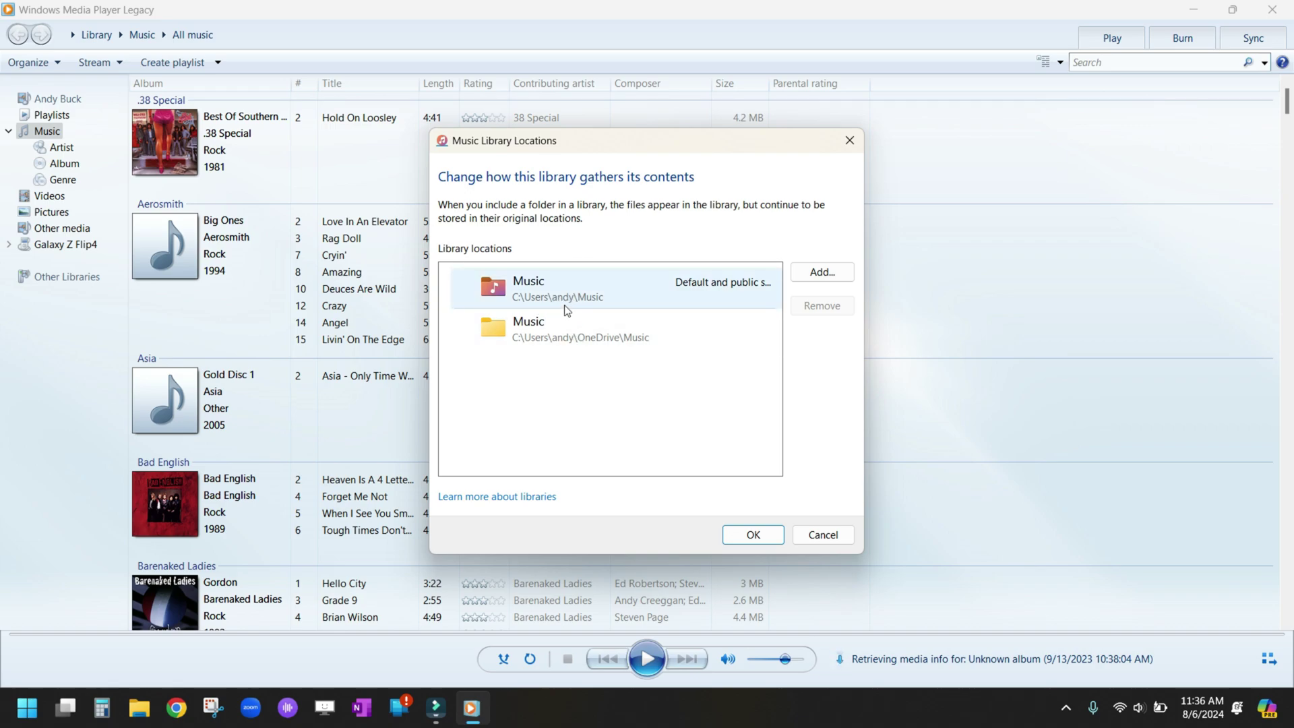
left_click(722, 288)
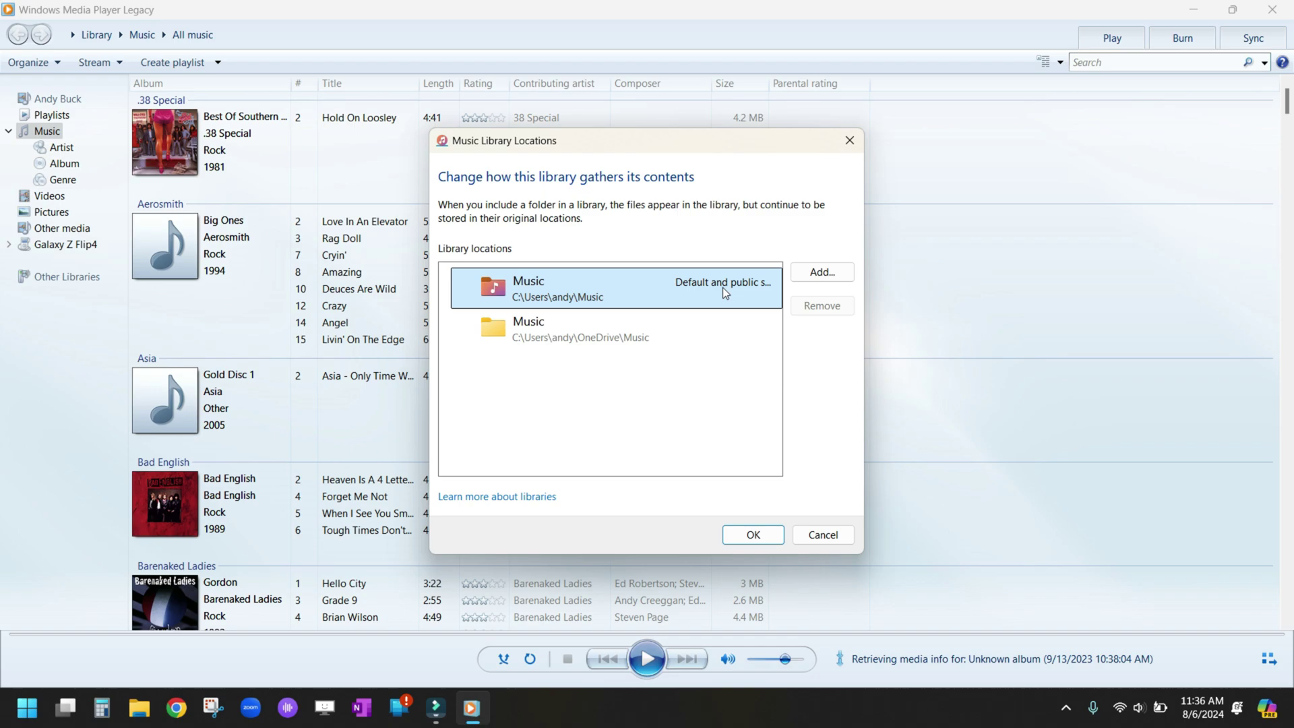
left_click(823, 269)
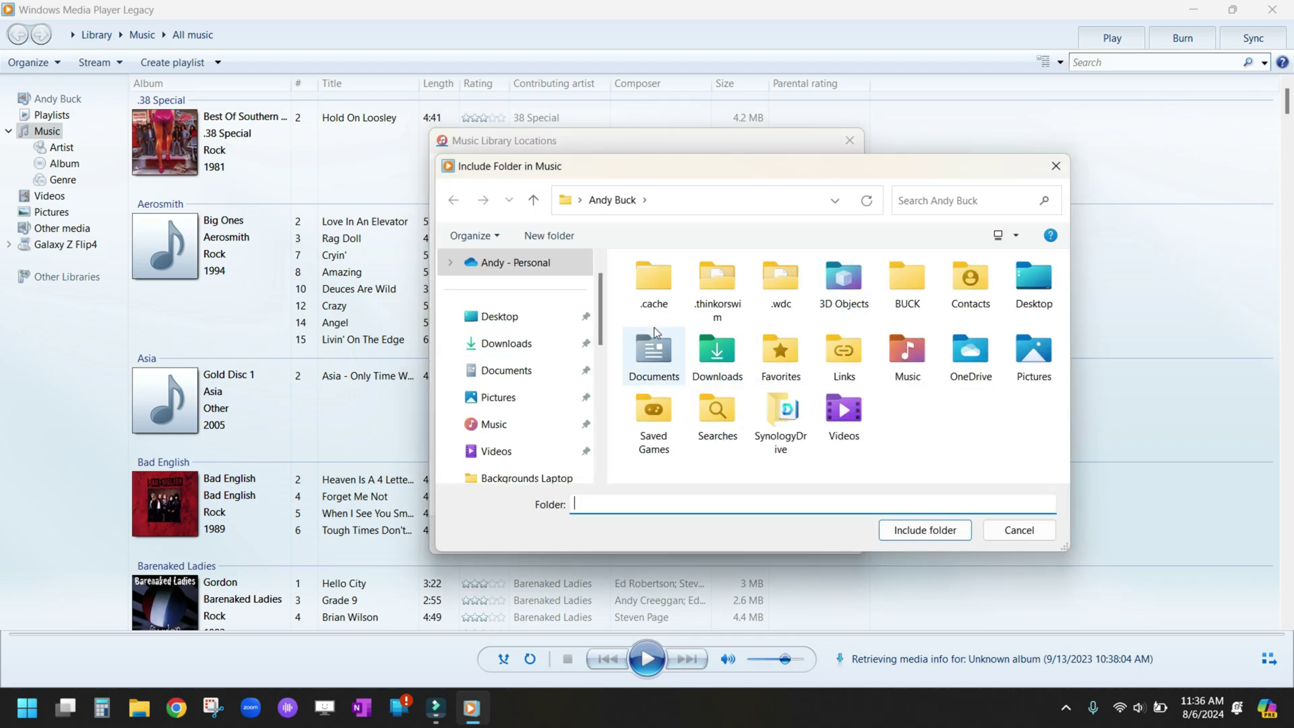
scroll(576, 405, "down", 1)
scroll(576, 404, "up", 2)
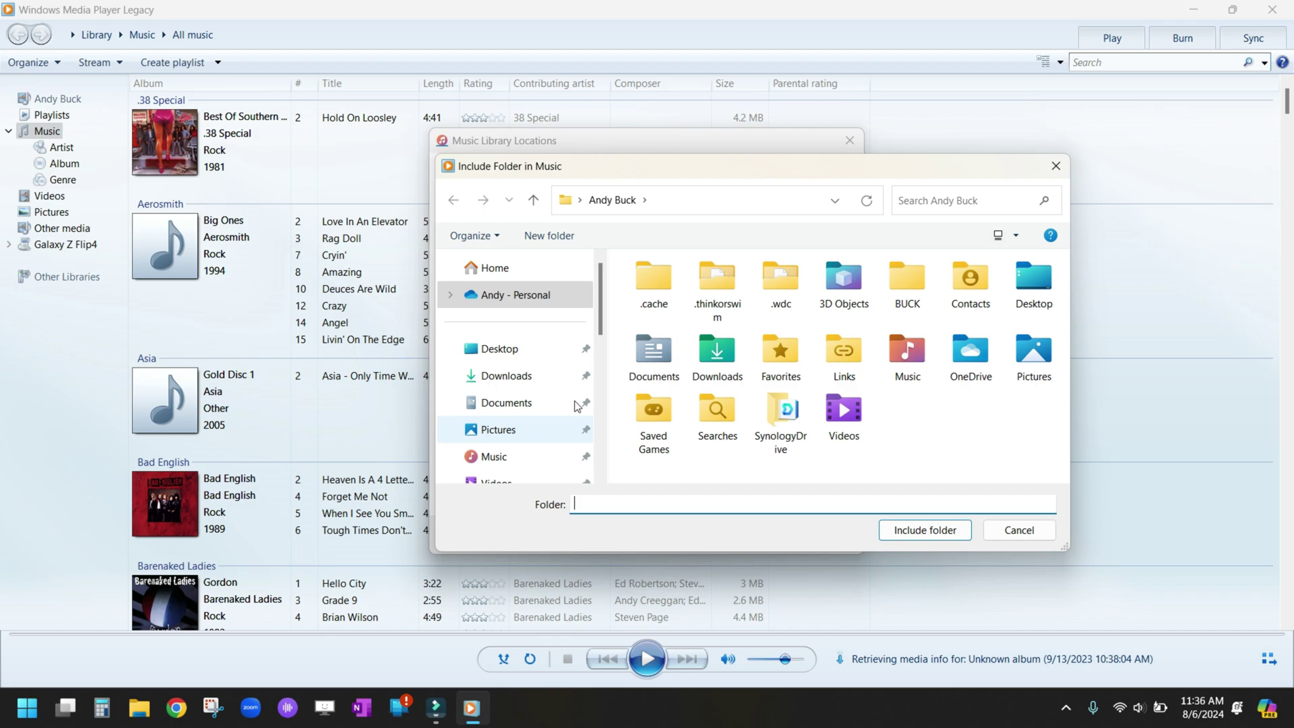
left_click(1057, 167)
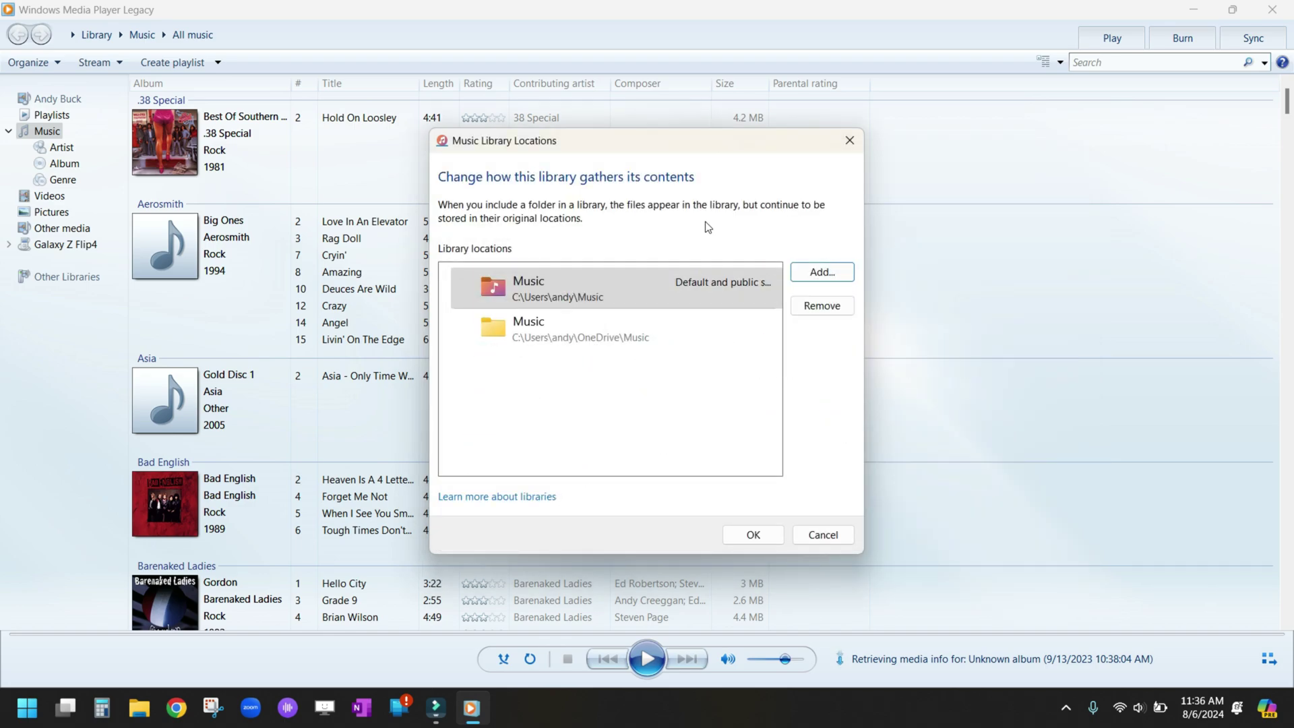
left_click(741, 536)
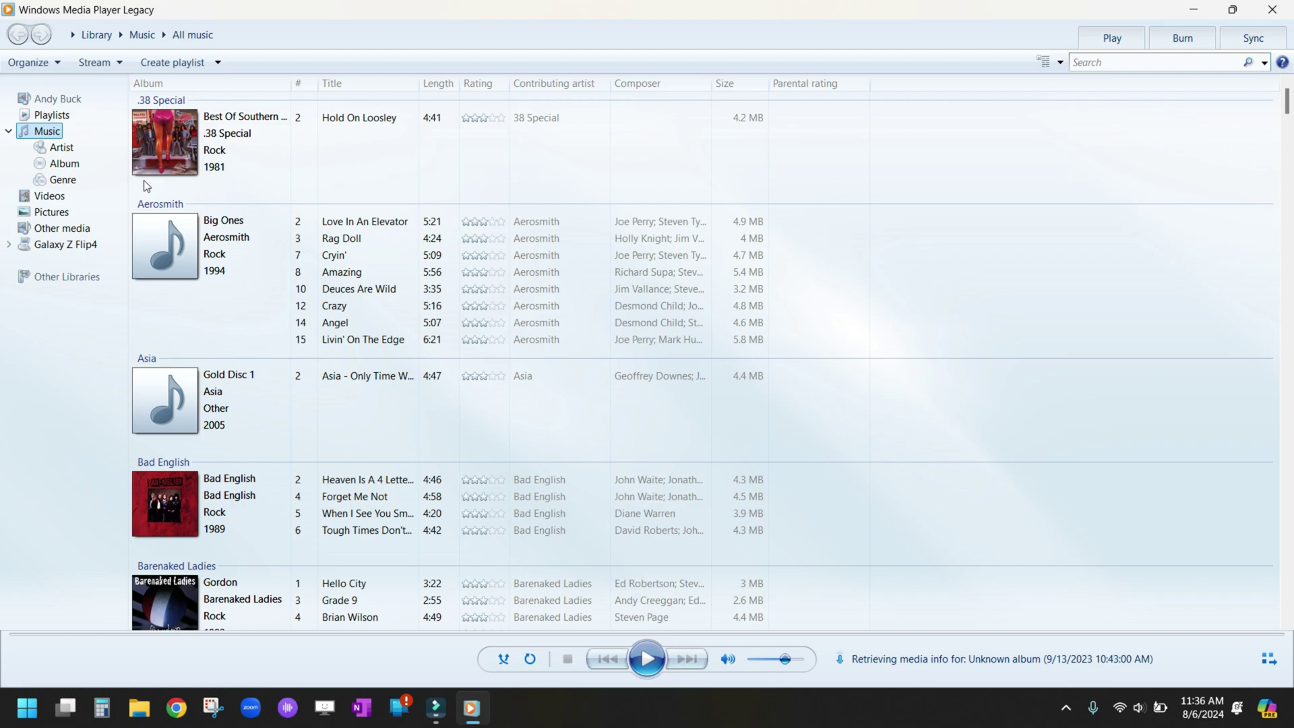
Create a new playlist named "Rock Mix"
left_click(36, 119)
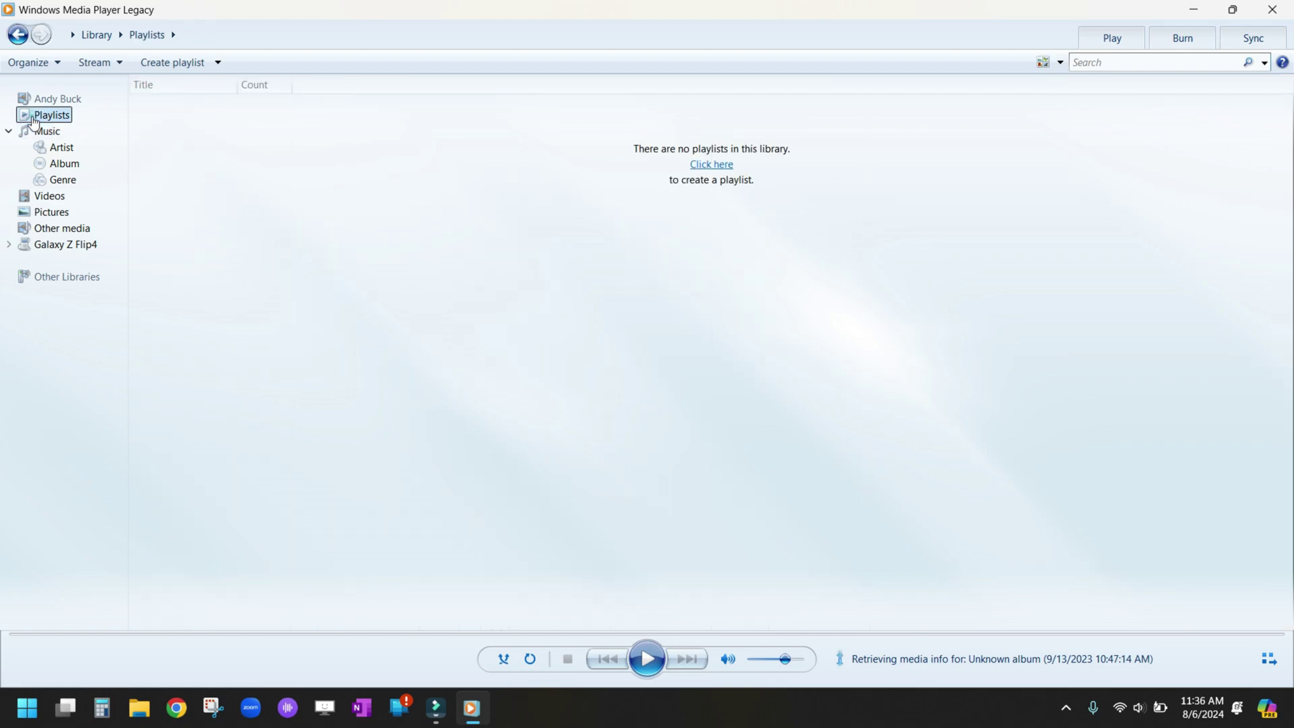
left_click(713, 166)
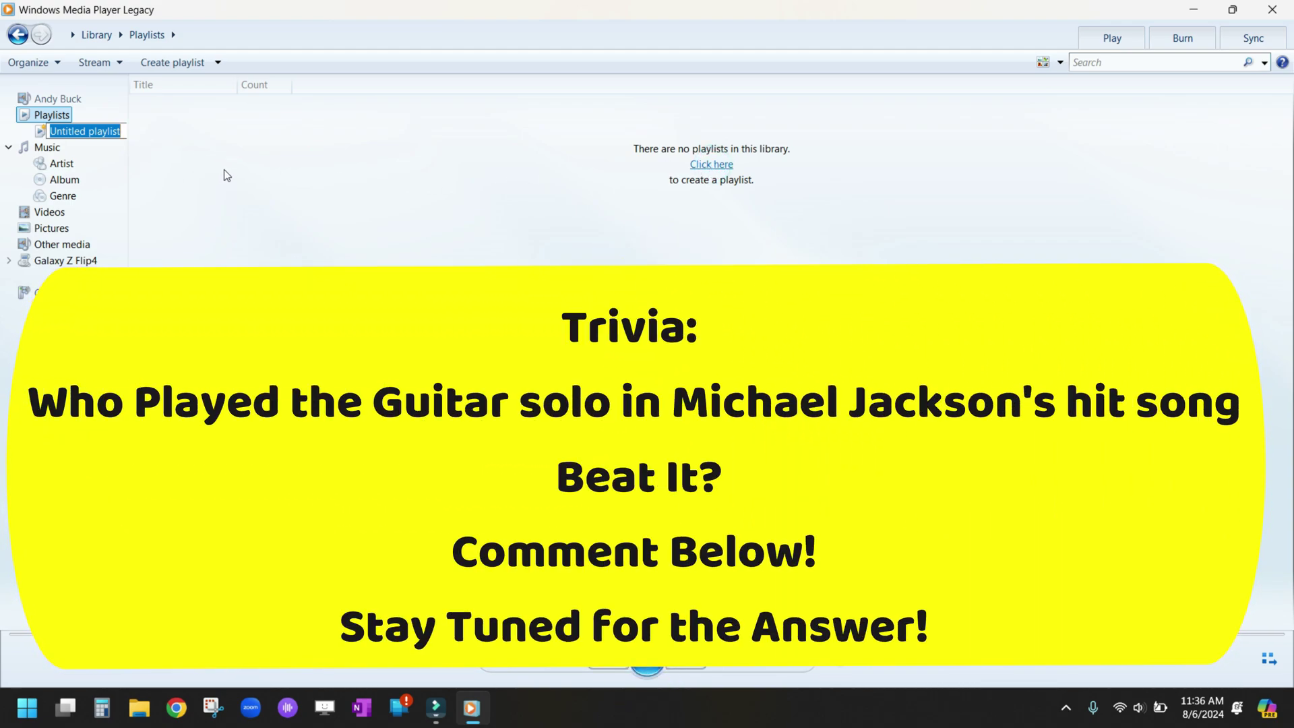
type("R")
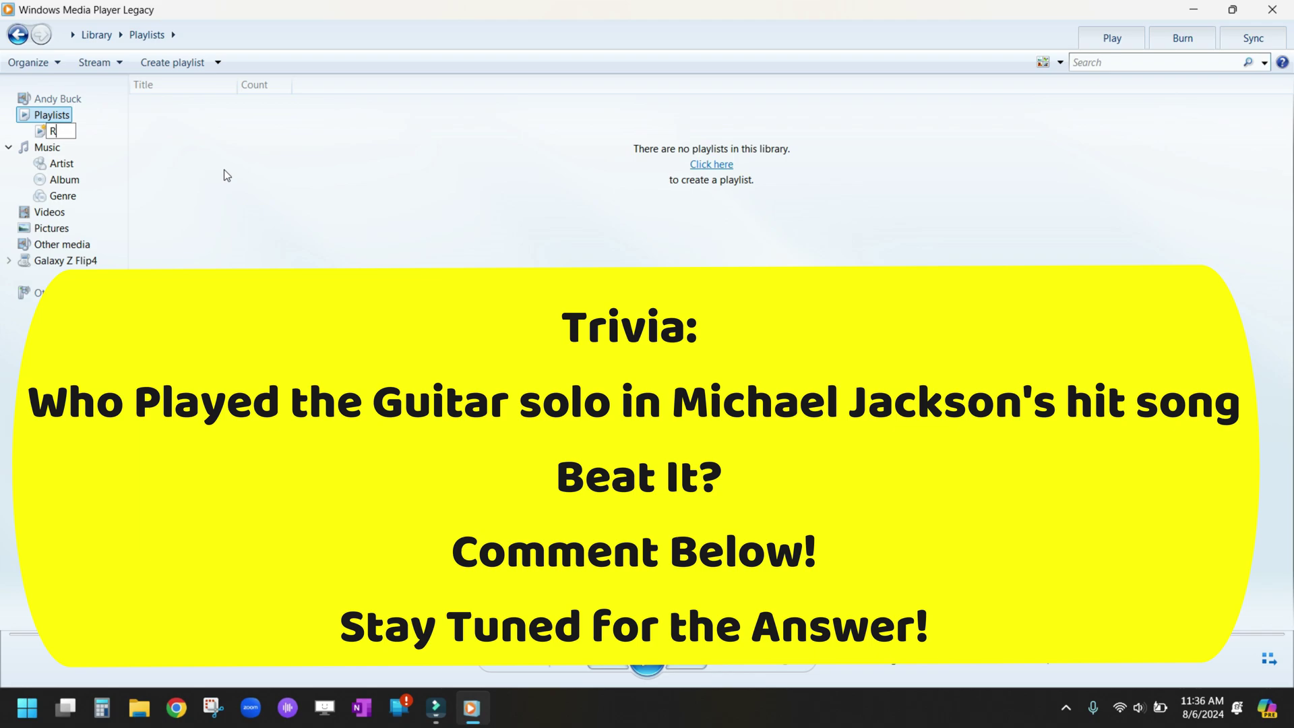
type("ock Mix")
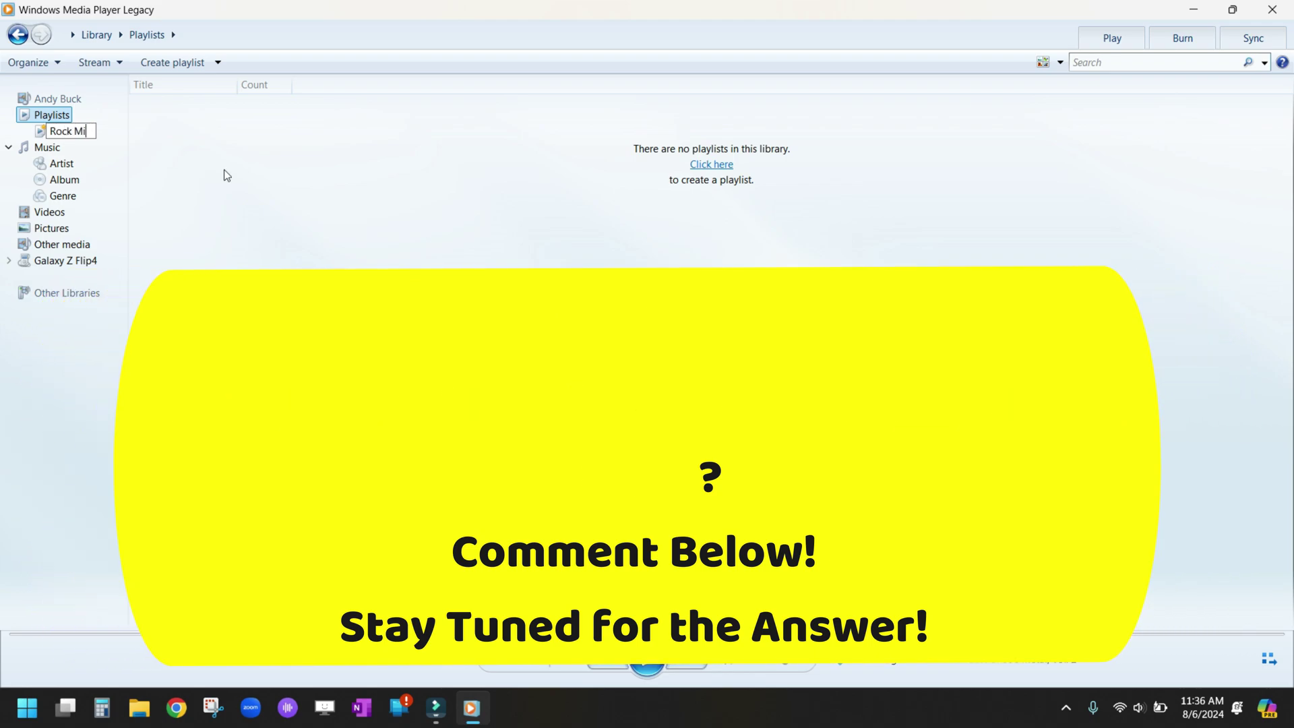
left_click(243, 258)
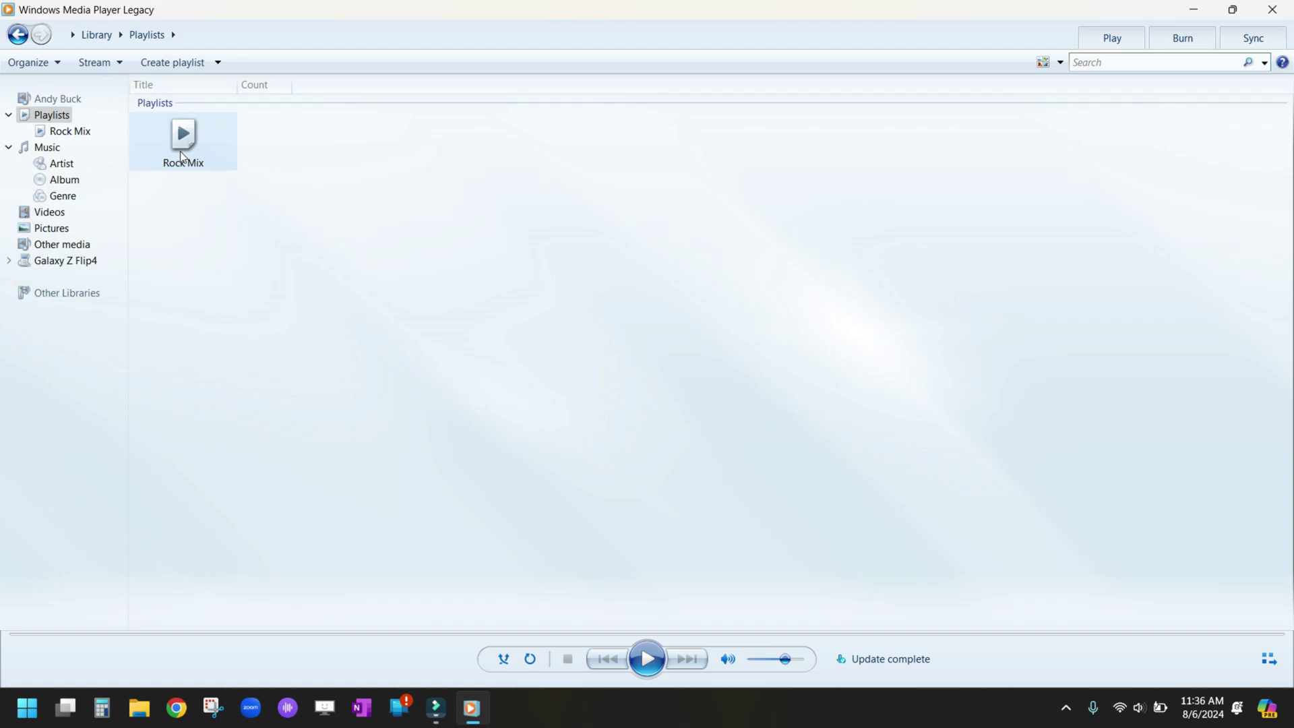
Display all music in the library and cycle the sorting by contributing artist back to the default order
left_click(58, 150)
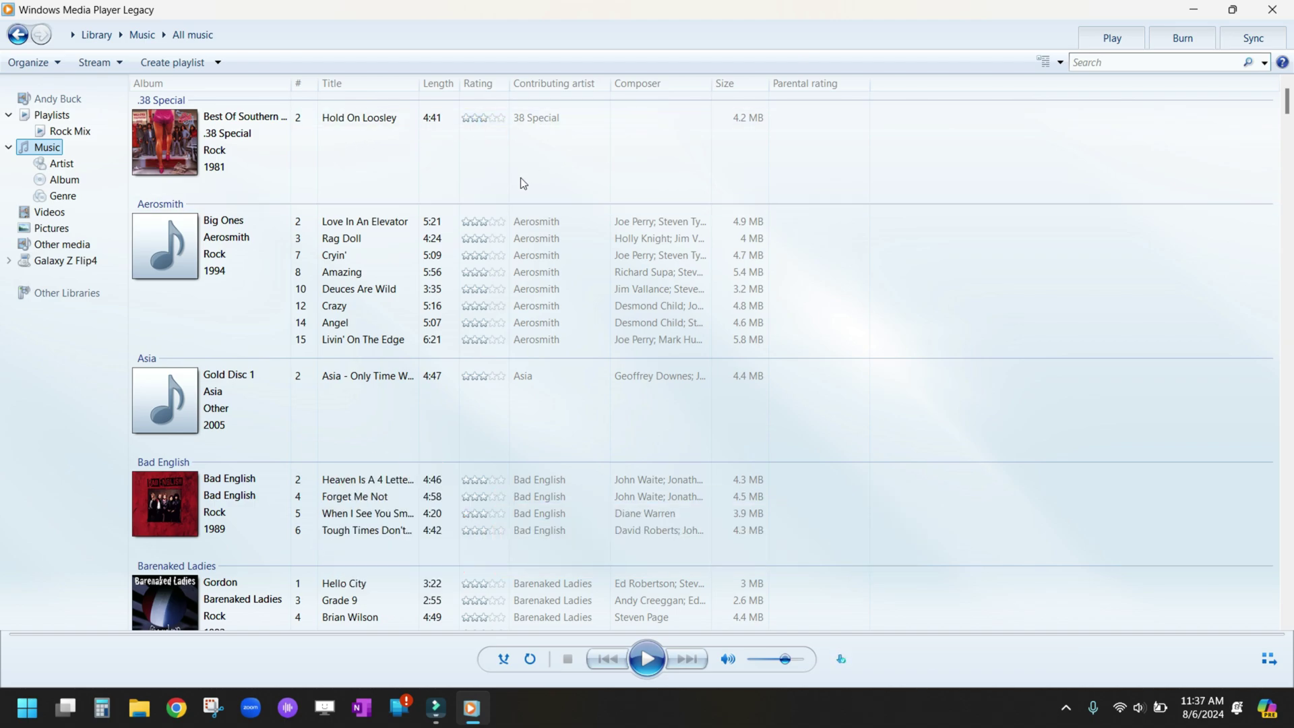
left_click(546, 83)
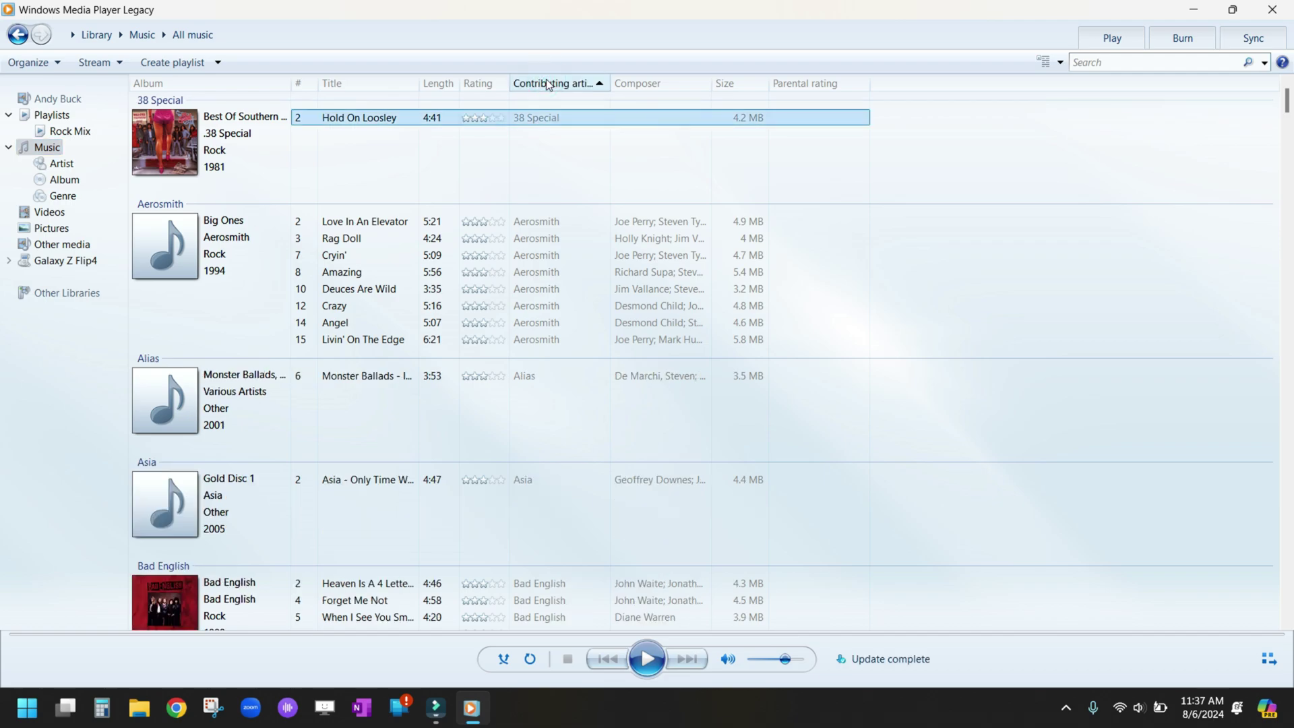
left_click(545, 84)
left_click(545, 84)
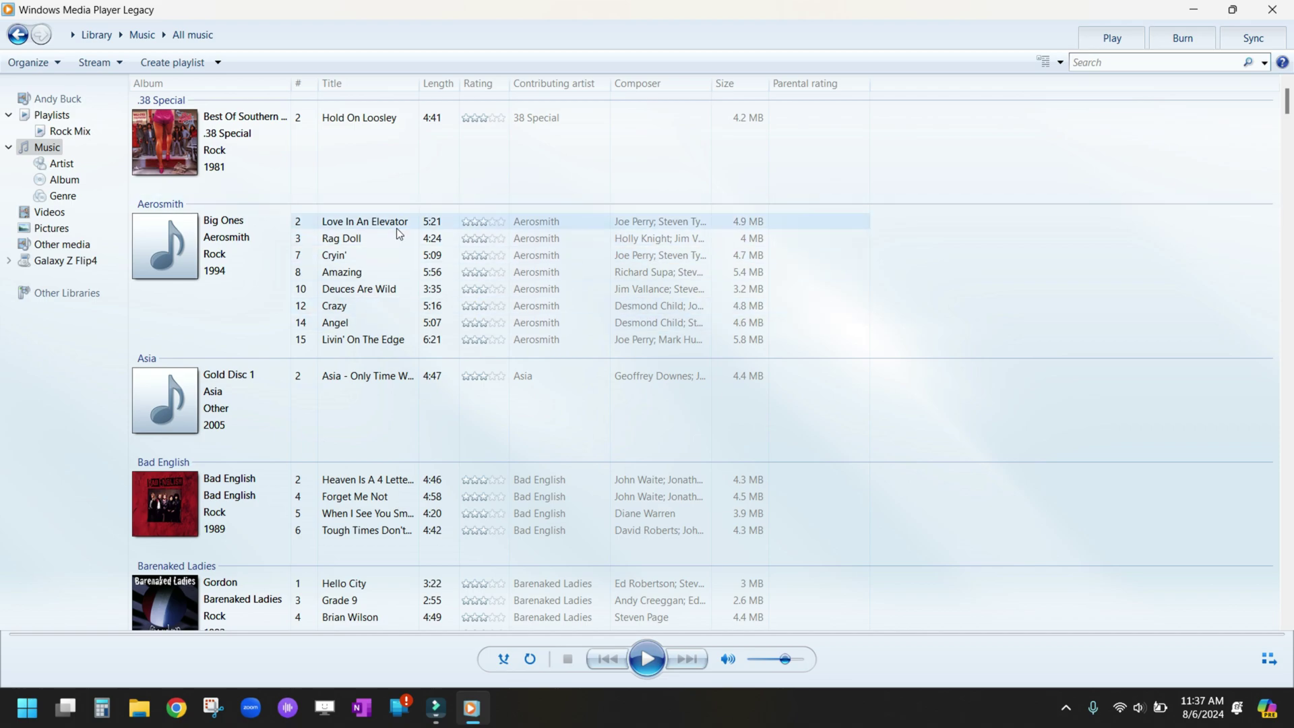
Look through the albums and songs listed in the music library, then return to the start of the list
scroll(396, 230, "down", 5)
scroll(396, 228, "down", 5)
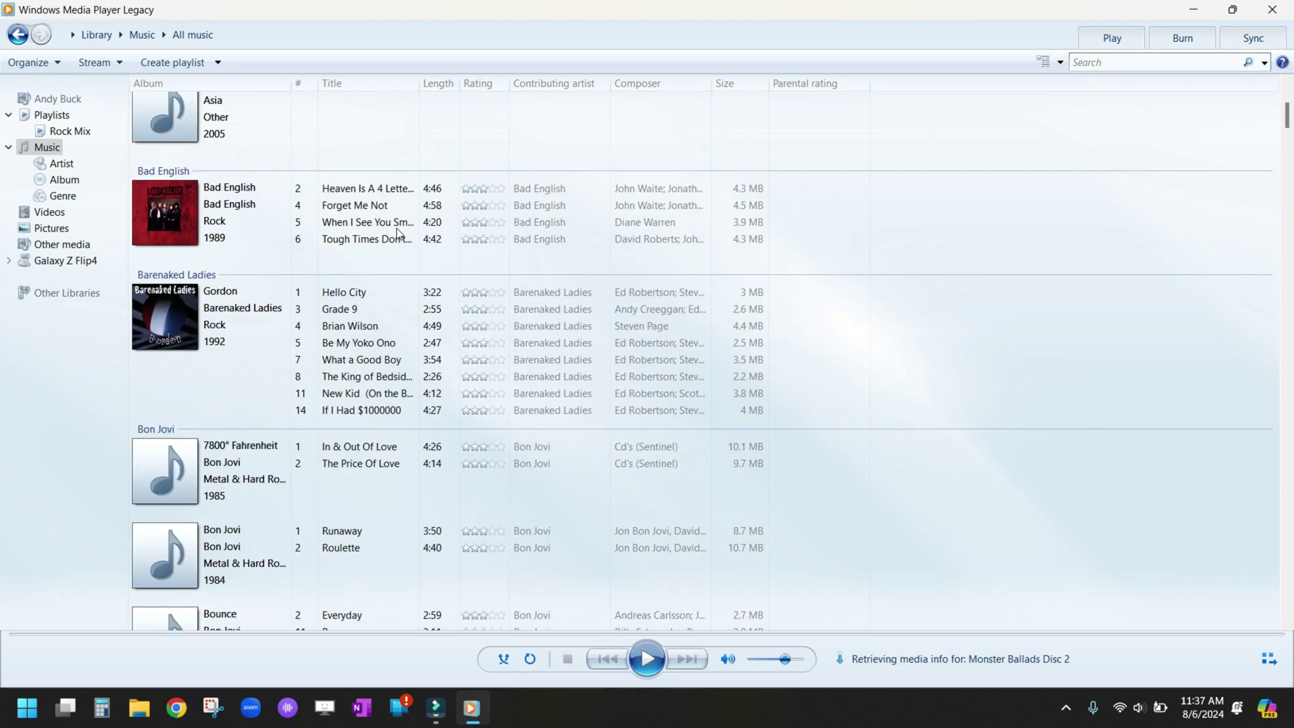
scroll(397, 228, "down", 1)
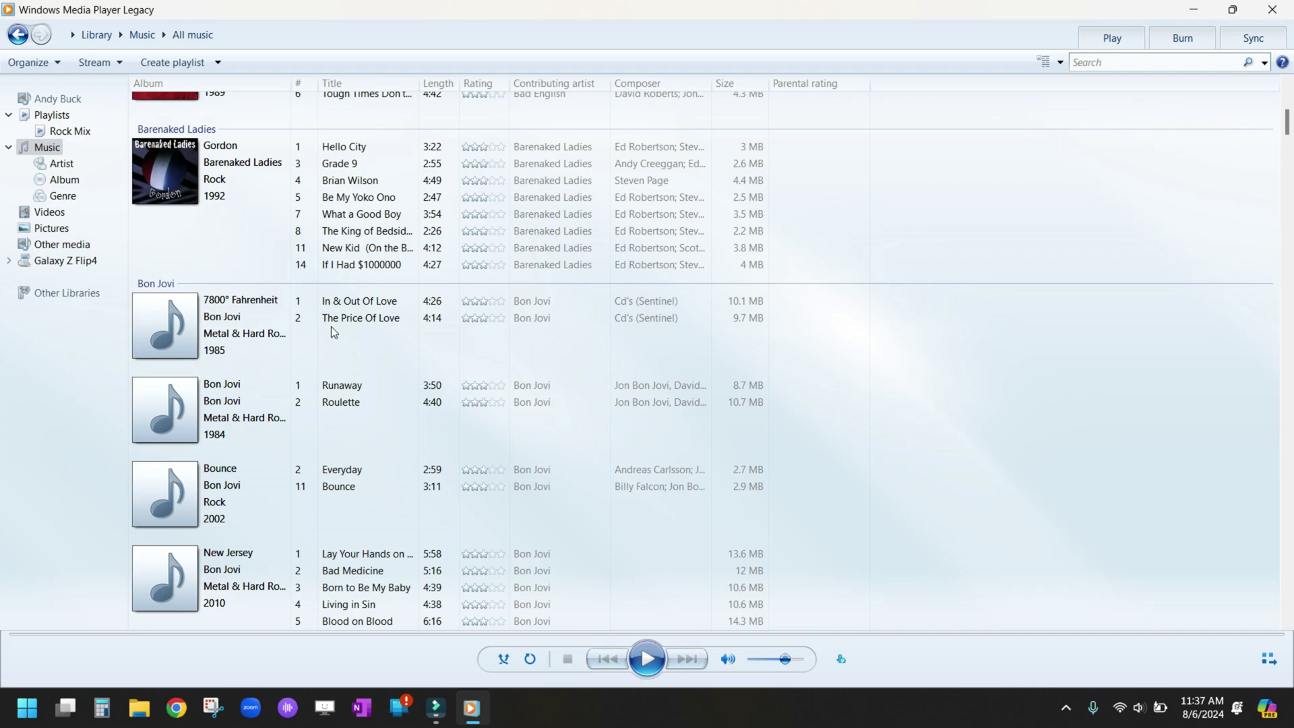
scroll(378, 383, "down", 1)
scroll(379, 383, "down", 7)
scroll(381, 387, "up", 12)
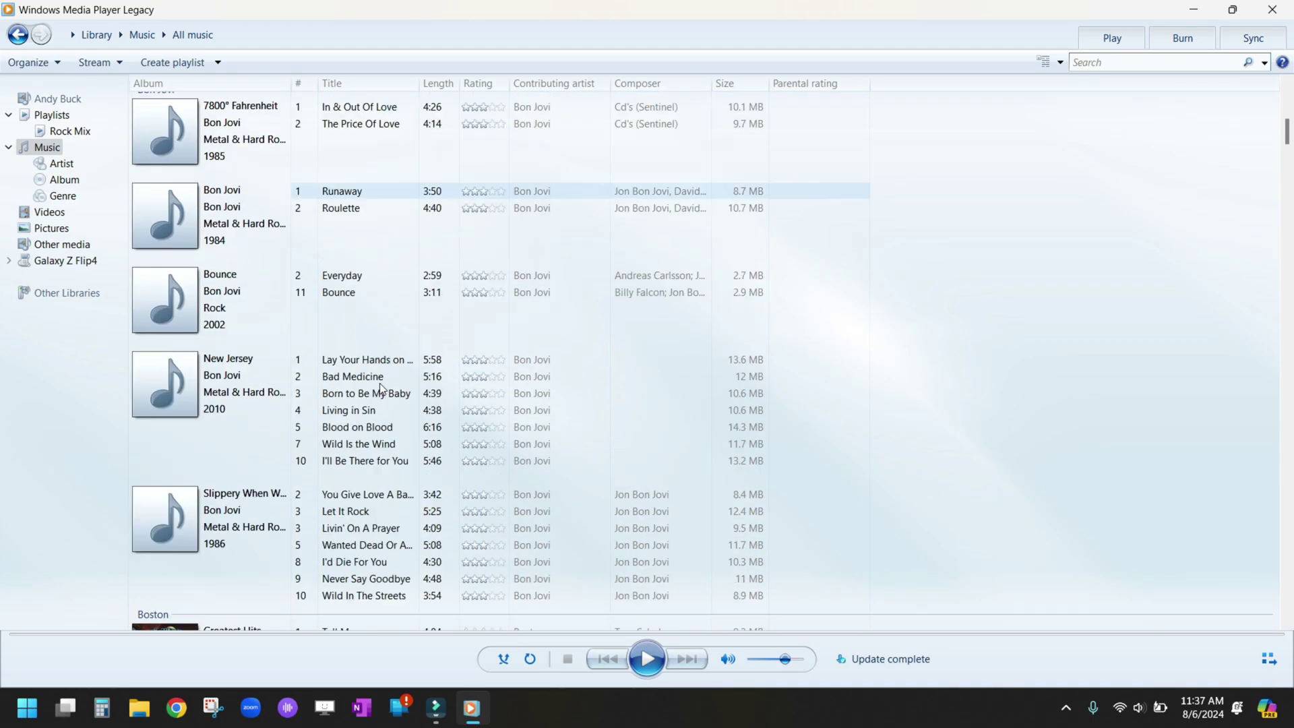
scroll(379, 383, "up", 4)
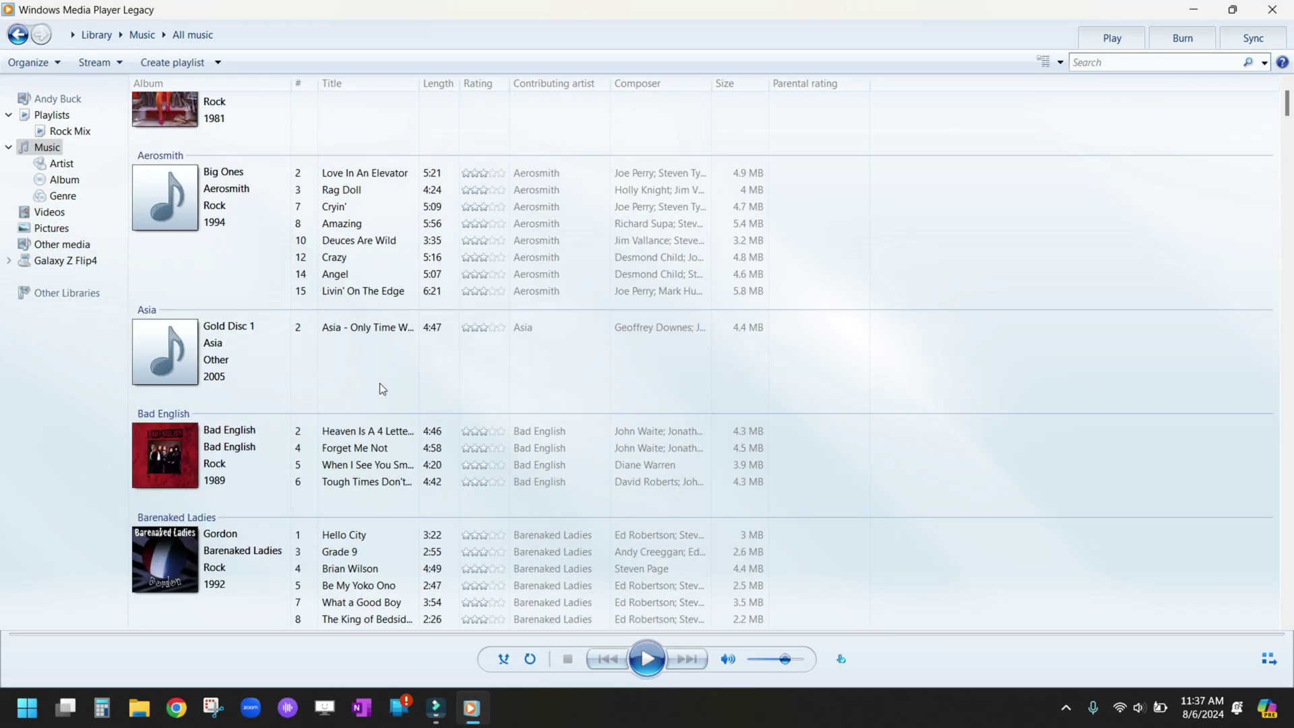
scroll(379, 383, "up", 1)
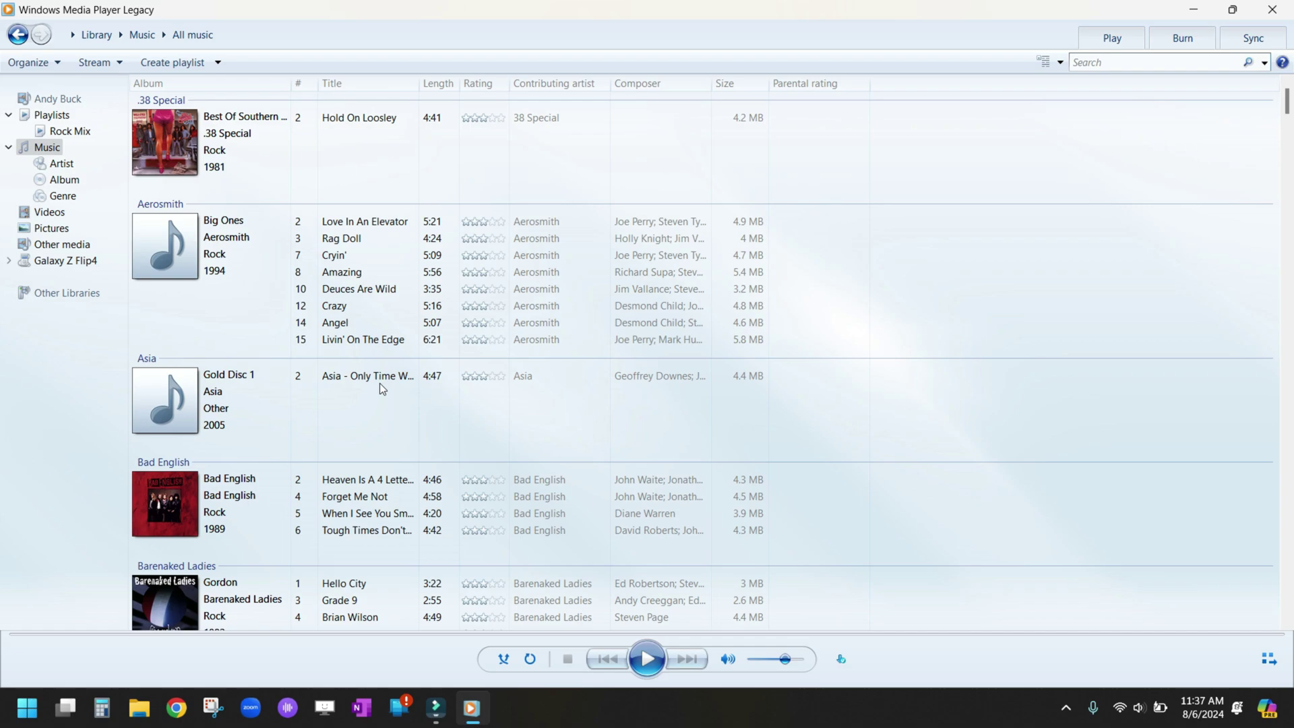
Add Rag Doll, Cryin', Amazing, Crazy, Angel, Livin' On The Edge and the Asia song to the Rock Mix playlist
left_click(361, 239)
left_click(356, 256, "ctrl")
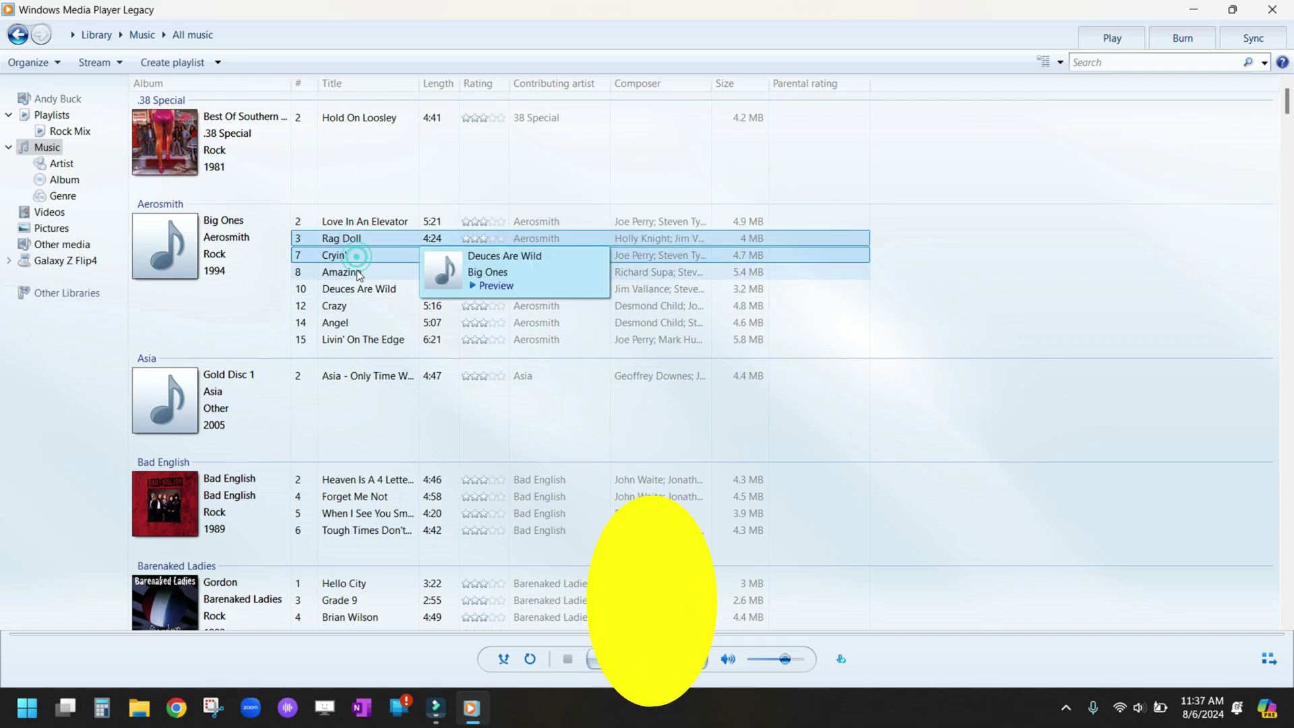
left_click(351, 272, "ctrl")
left_click(351, 306, "ctrl")
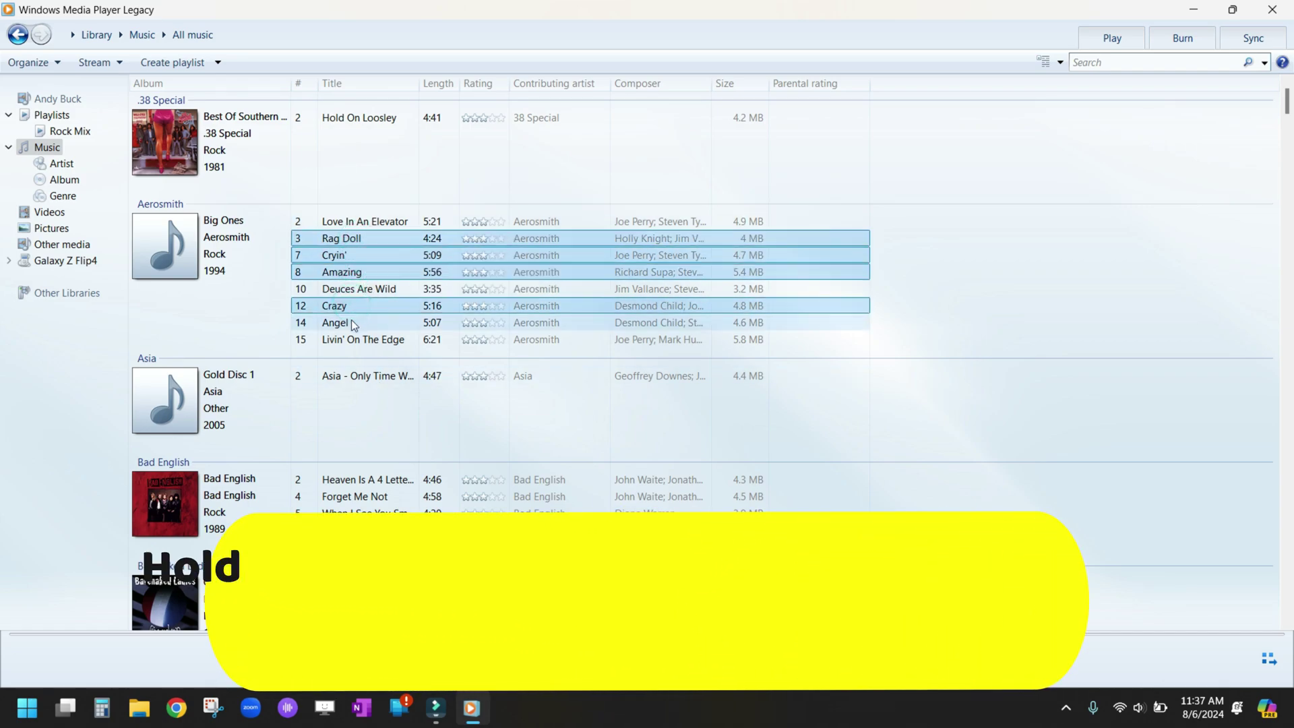
left_click(351, 322, "ctrl")
left_click(351, 340, "ctrl")
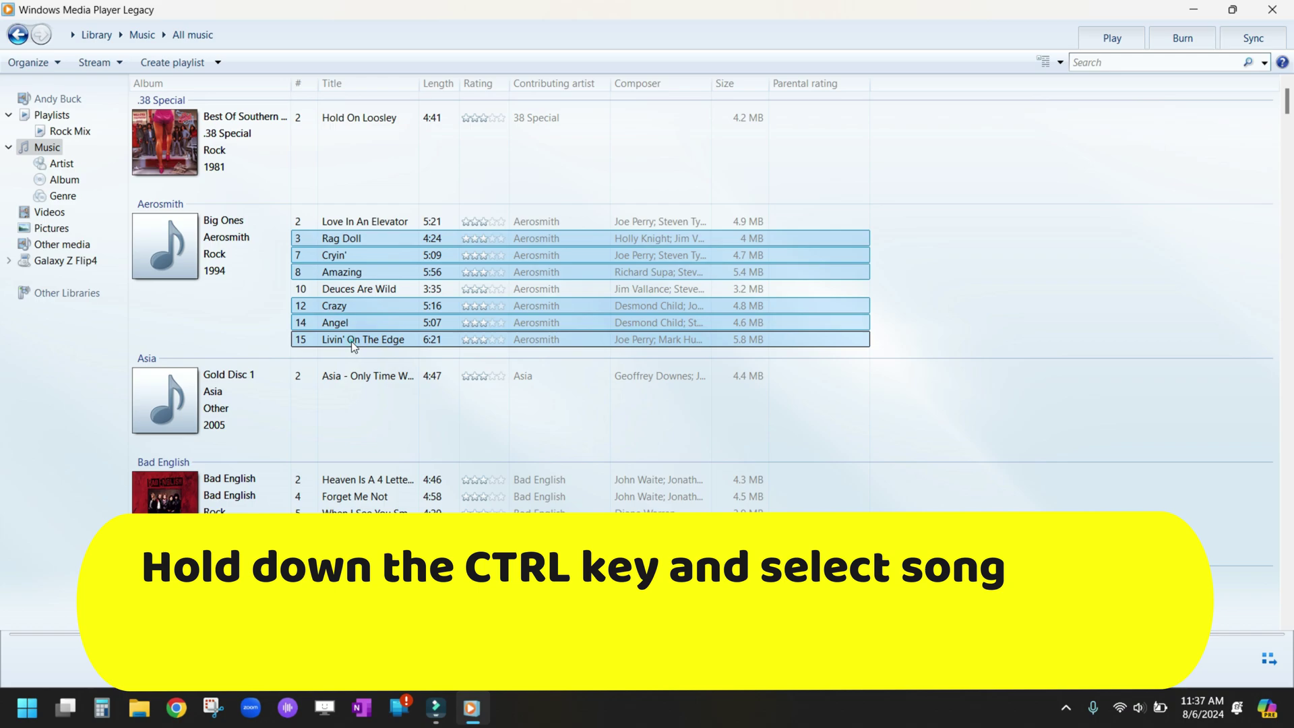
left_click(357, 376, "ctrl")
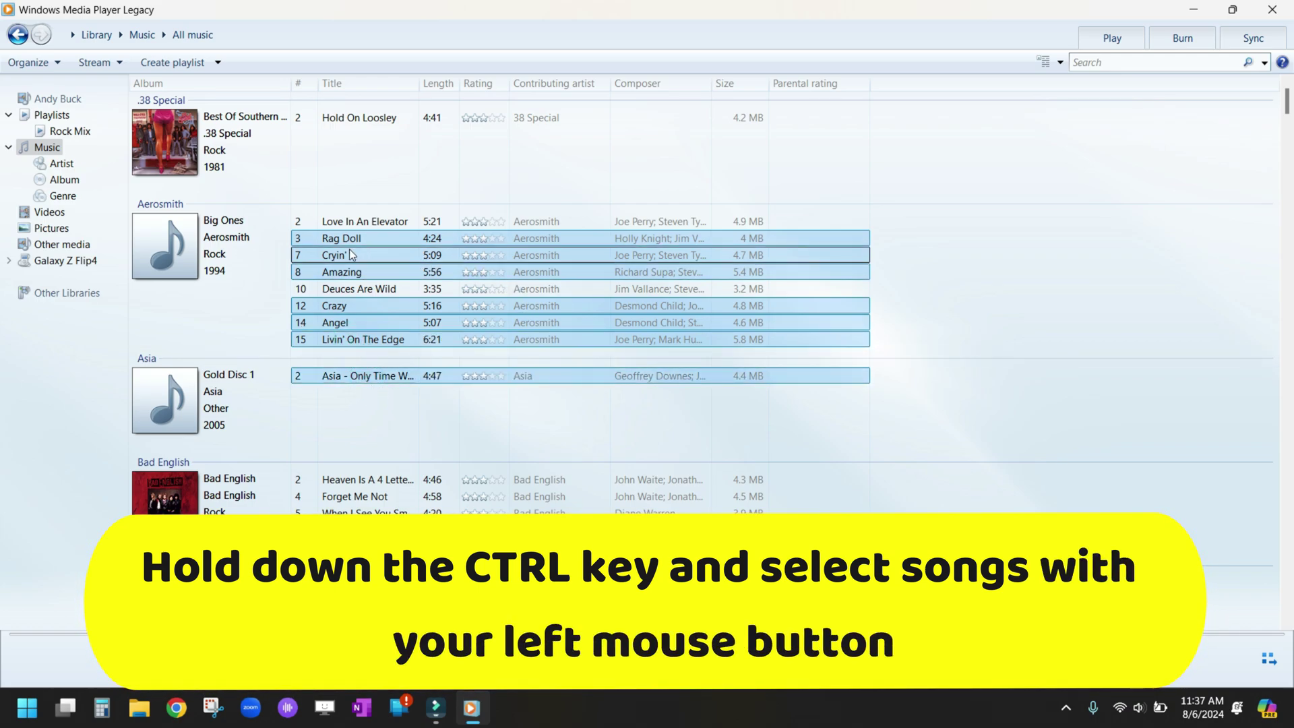
mouse_move(349, 254)
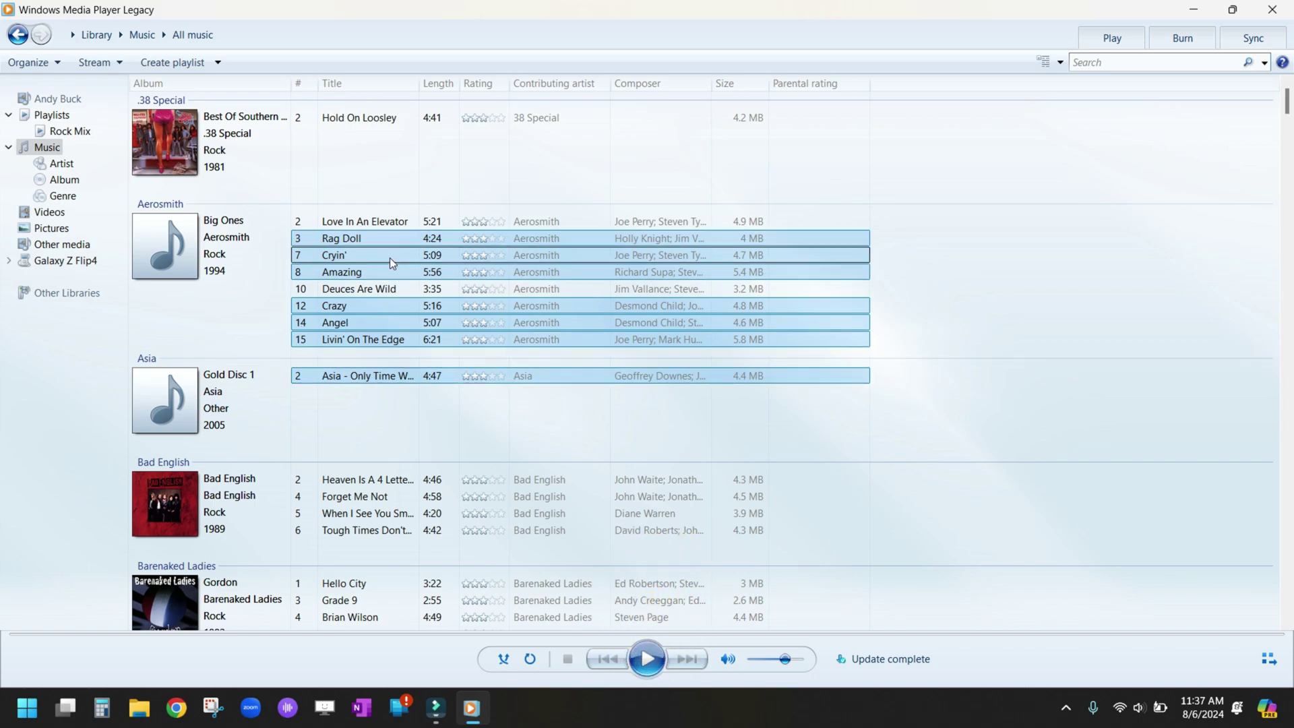
mouse_move(389, 255)
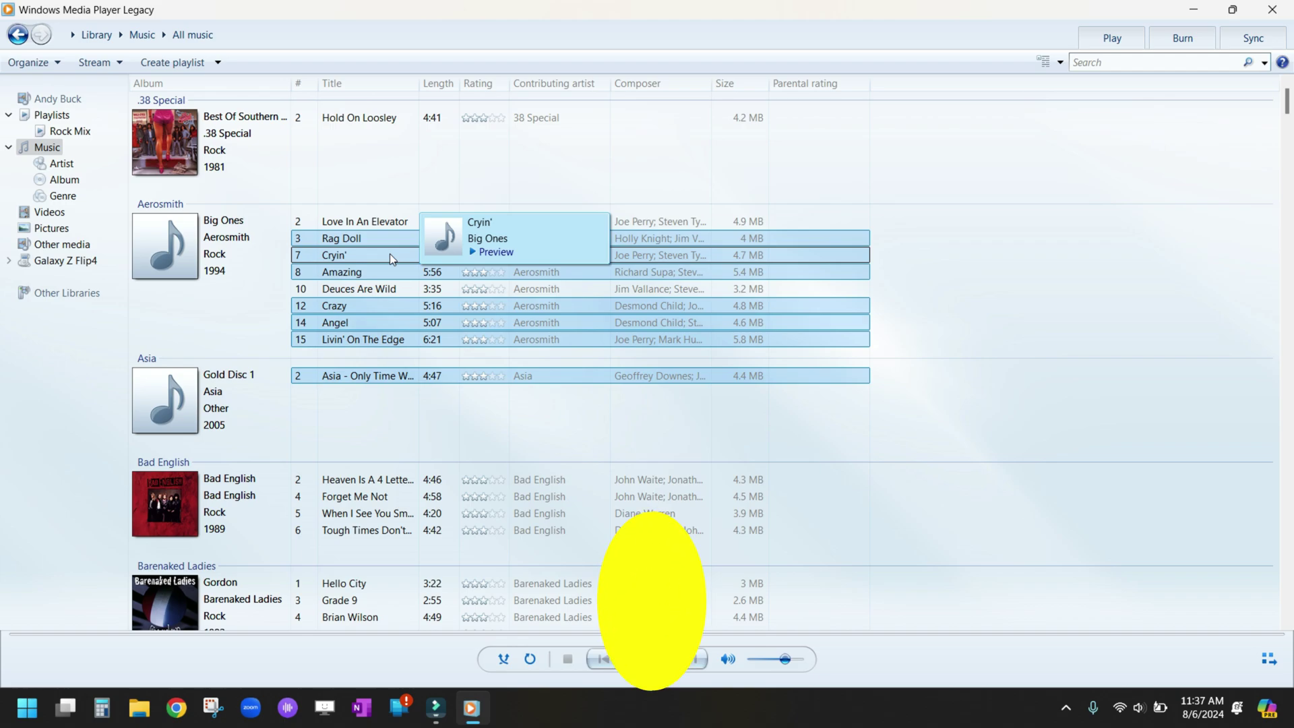
left_click_drag(389, 254, 62, 133)
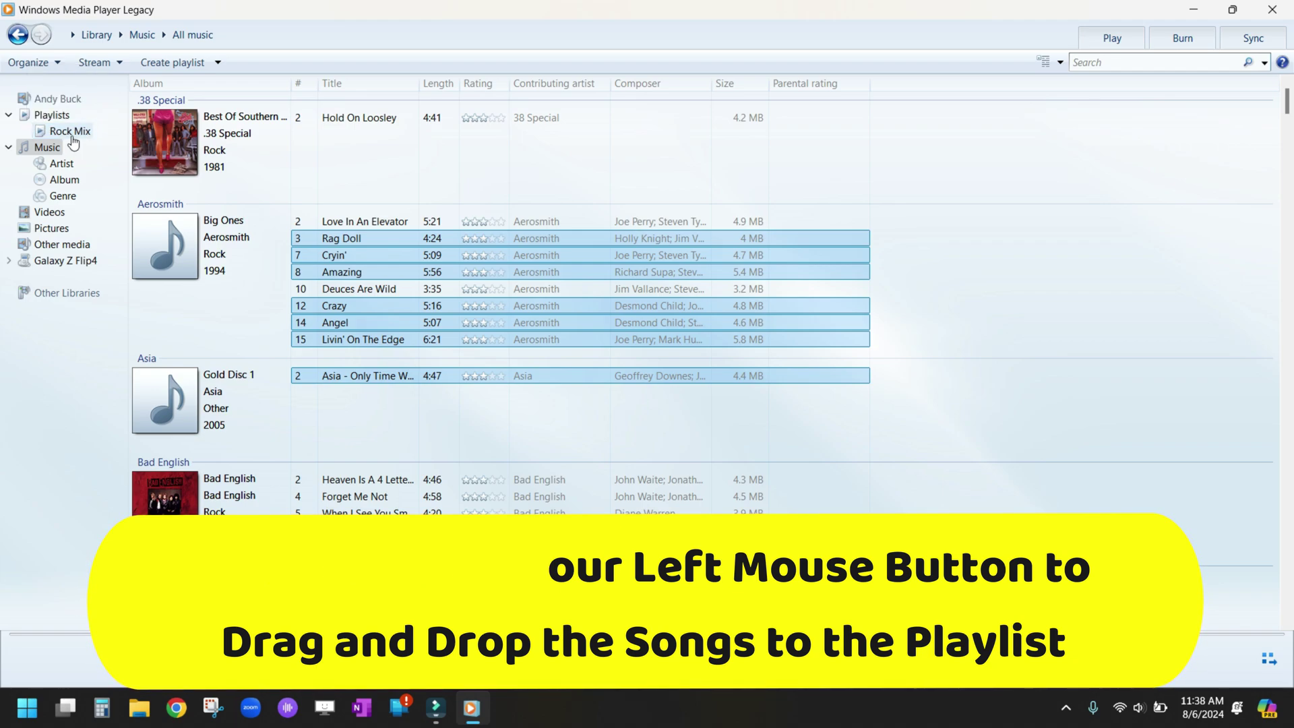
Open the Rock Mix playlist, play it from Rag Doll, and pause the playback
left_click(67, 131)
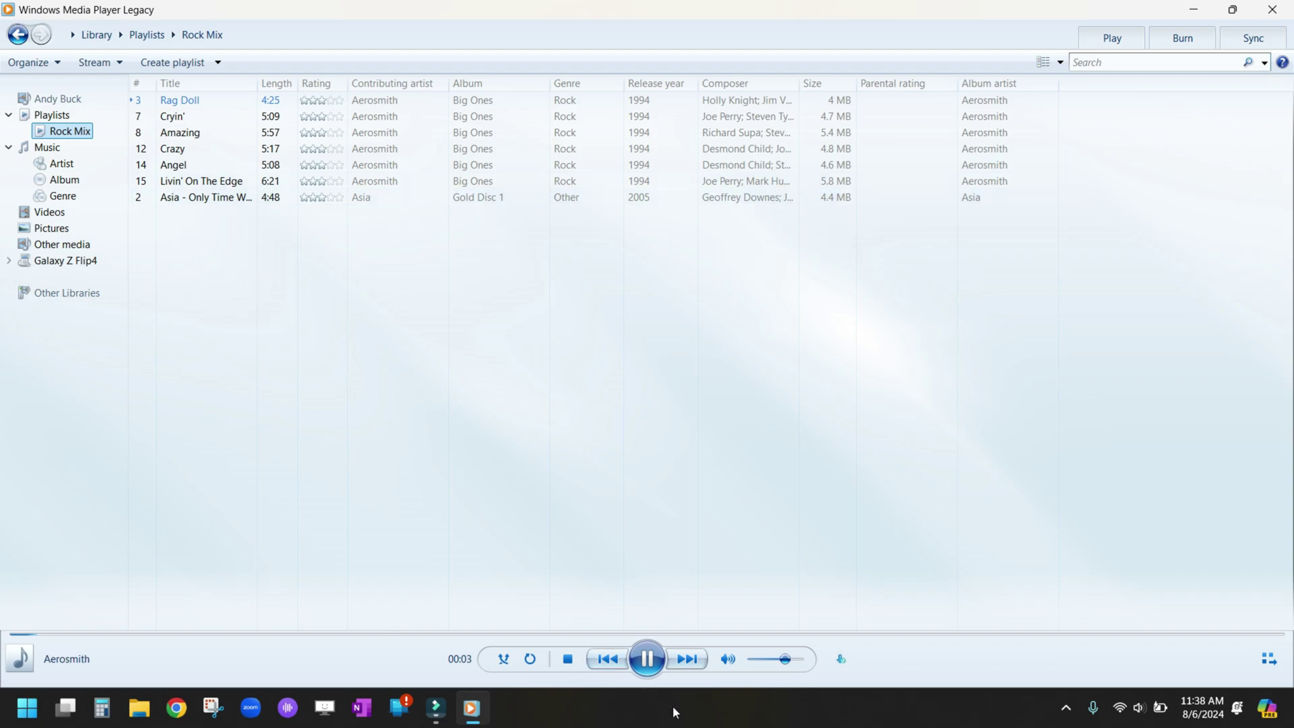
left_click(647, 660)
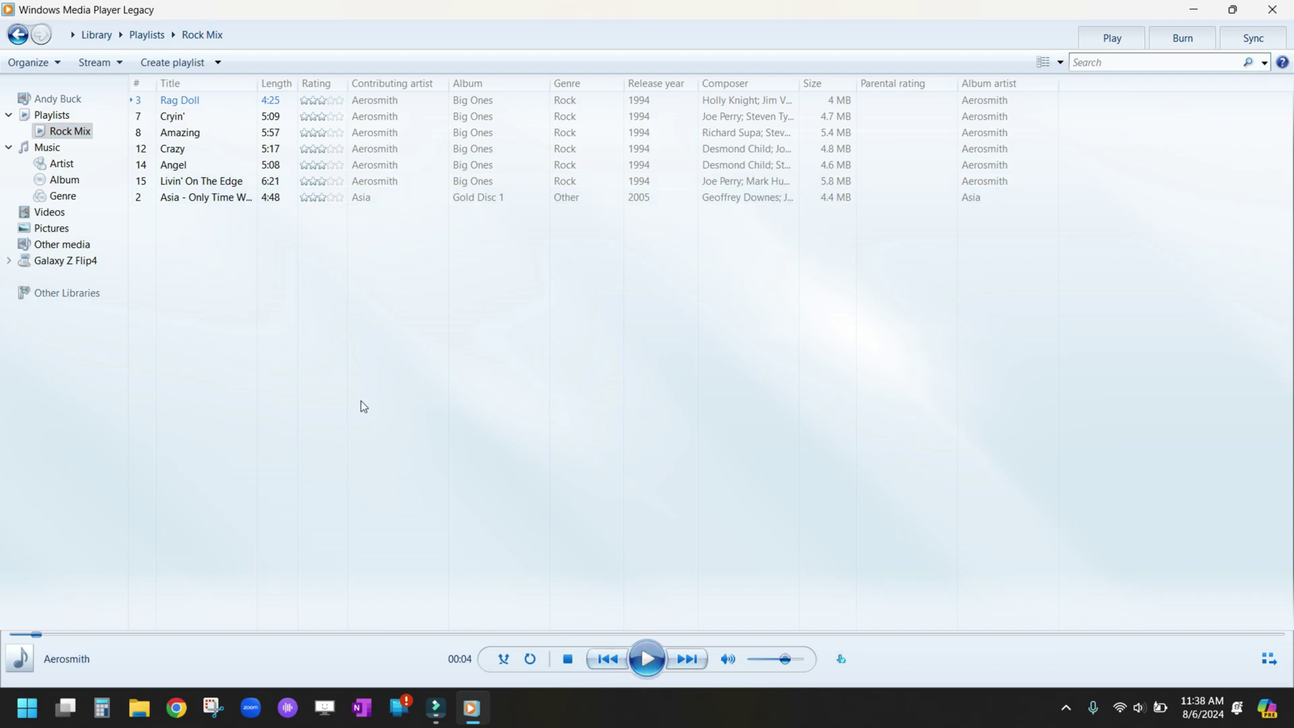